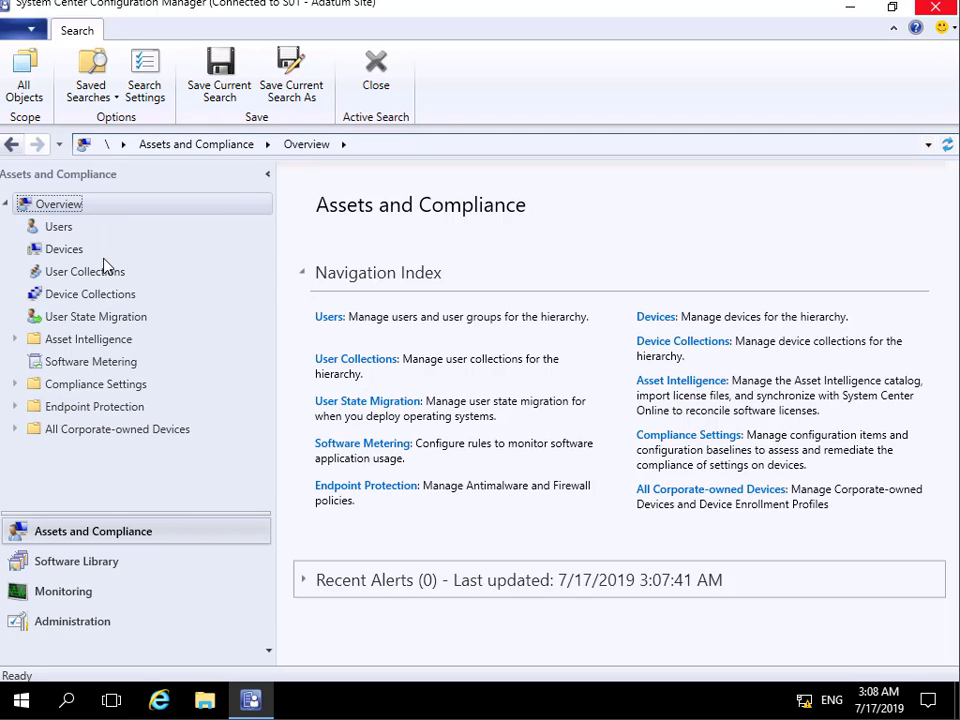
Step: Show the Devices list and review LON-CL1's context-menu actions without choosing one
click(64, 249)
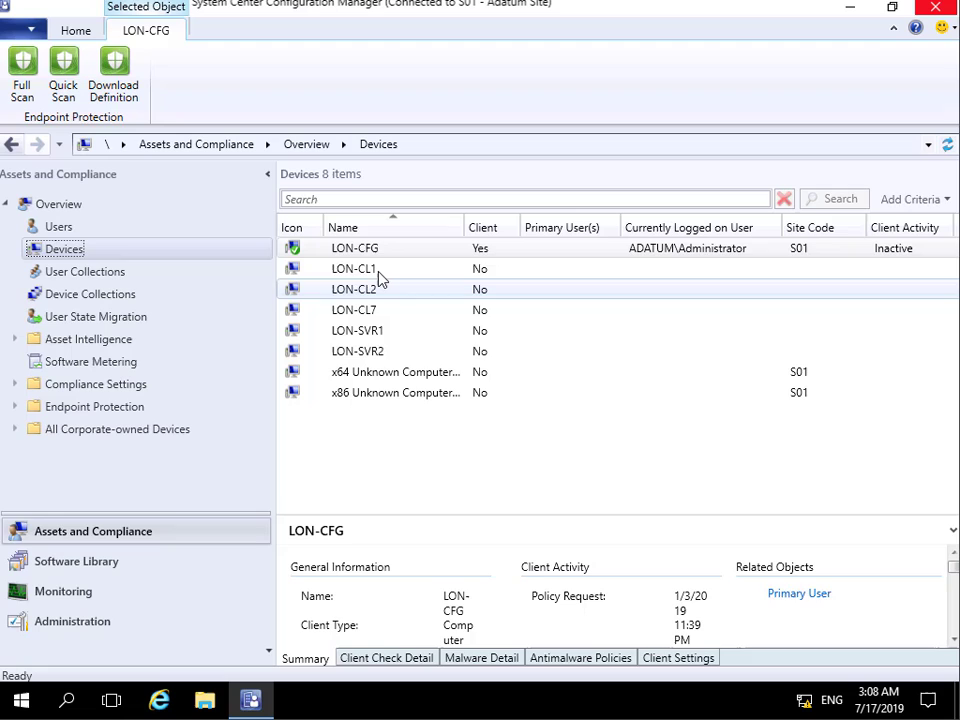
right_click(378, 270)
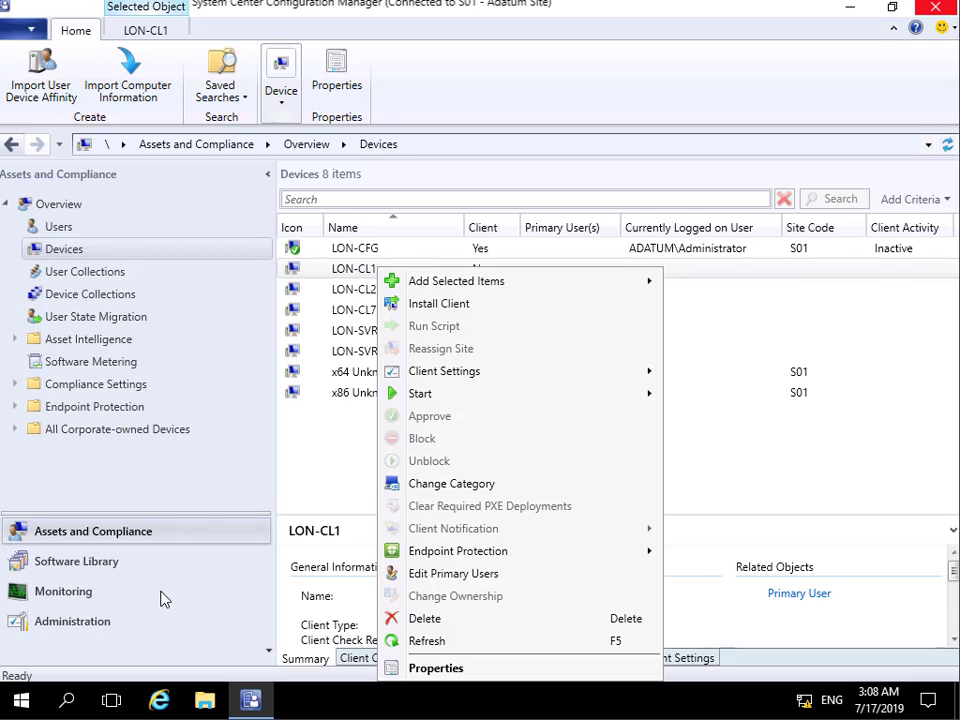
click(112, 535)
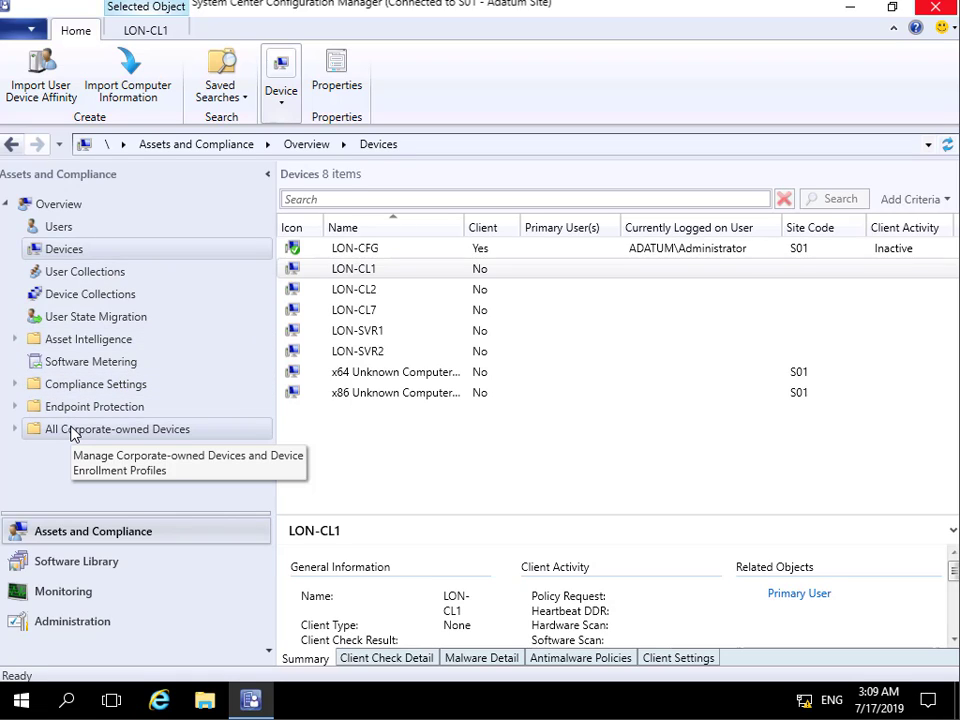
Step: Visit the Software Library workspace, then the Monitoring workspace overview
click(100, 561)
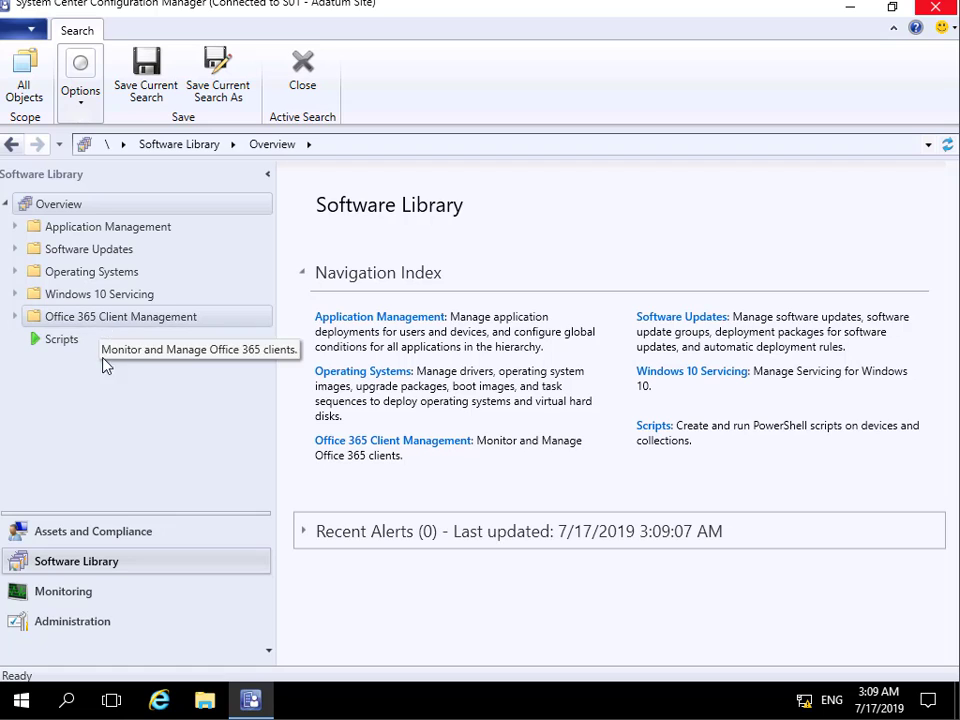
click(63, 591)
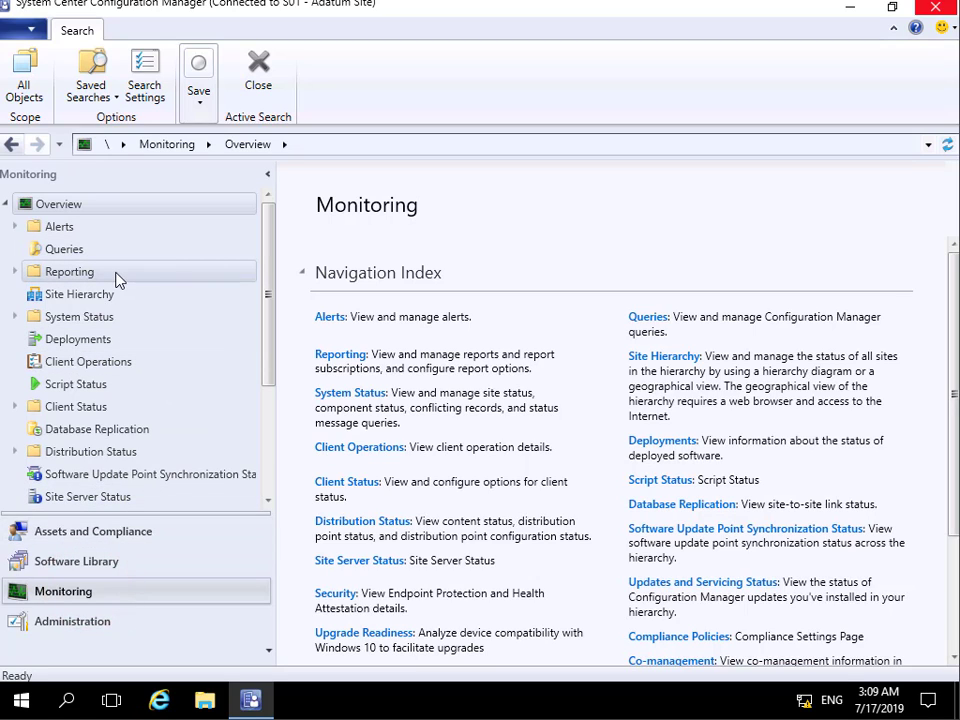
Step: Review Site Status with the CM_S01 Database entry selected, then move to Administration
click(14, 316)
click(80, 339)
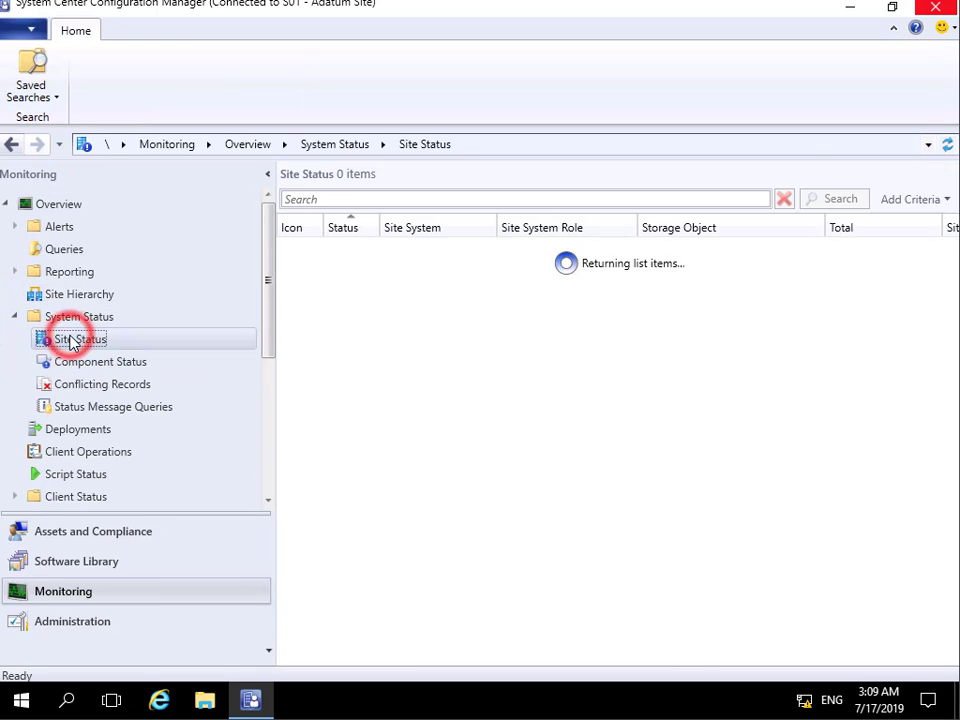
click(292, 351)
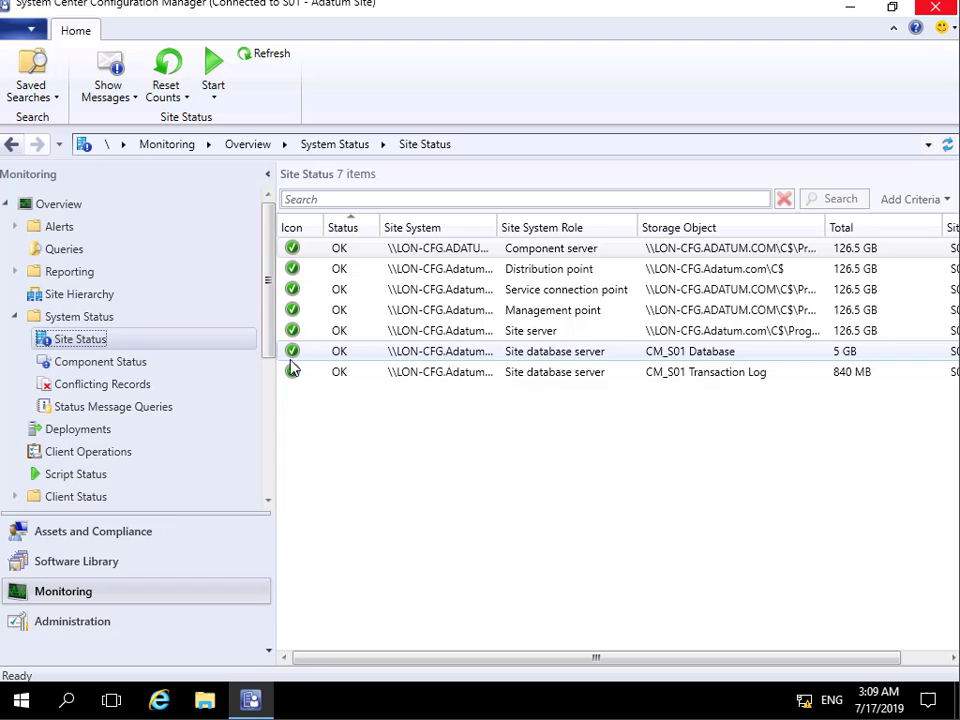
click(117, 621)
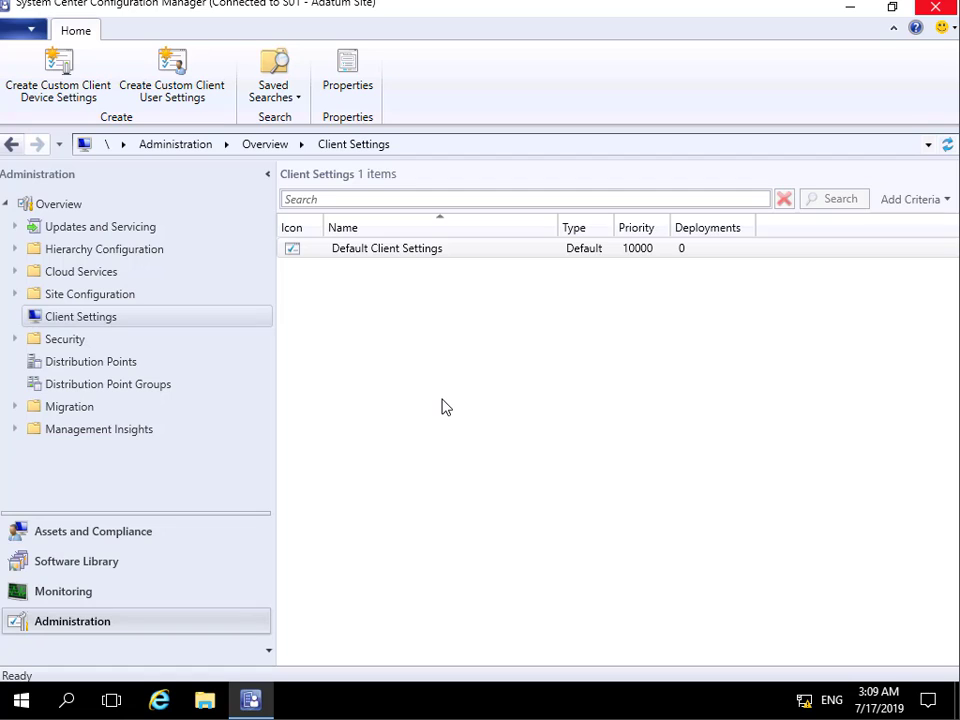
Step: Return to the Assets and Compliance workspace and its Devices list
click(146, 533)
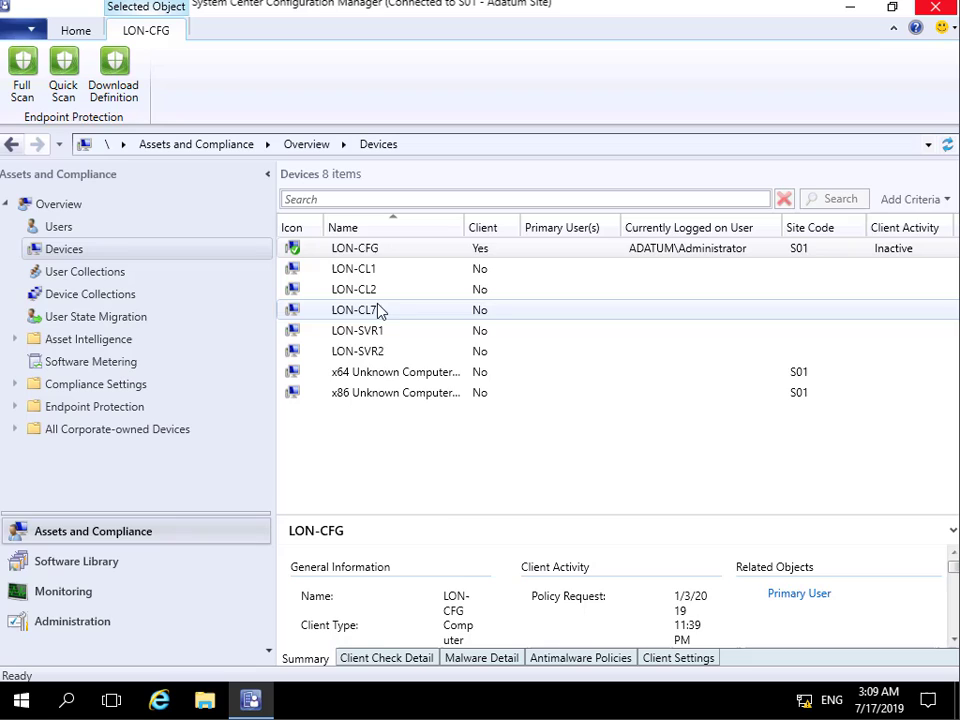
Step: Select LON-CFG and show the console's application menu with site connection, Help and Exit
click(368, 249)
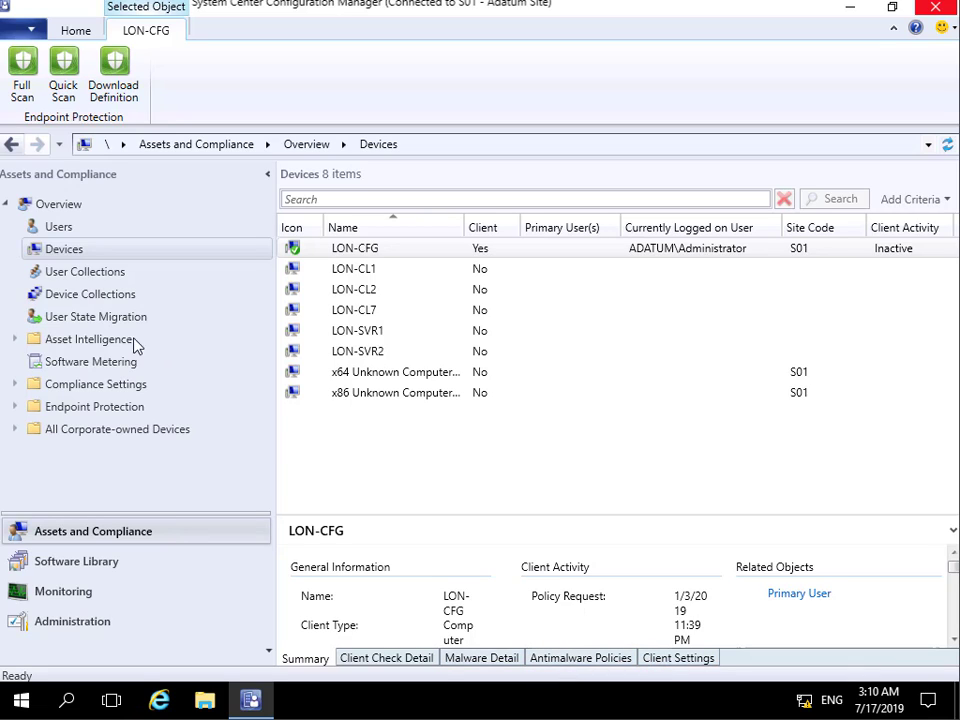
click(30, 29)
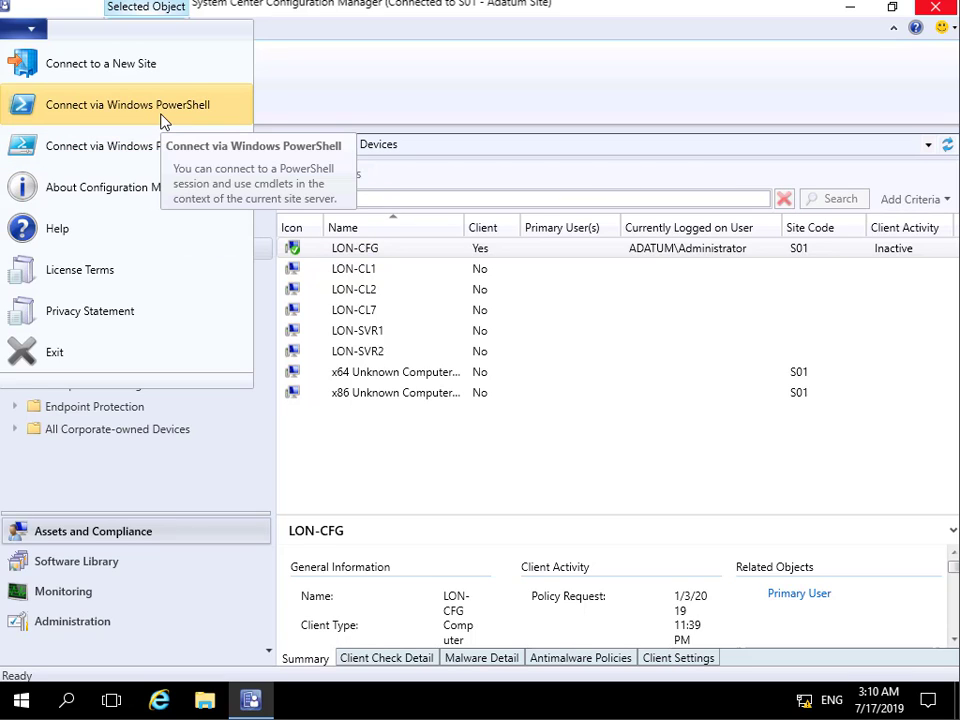
Step: Close the application menu and show LON-CFG's Endpoint Protection ribbon actions
click(306, 100)
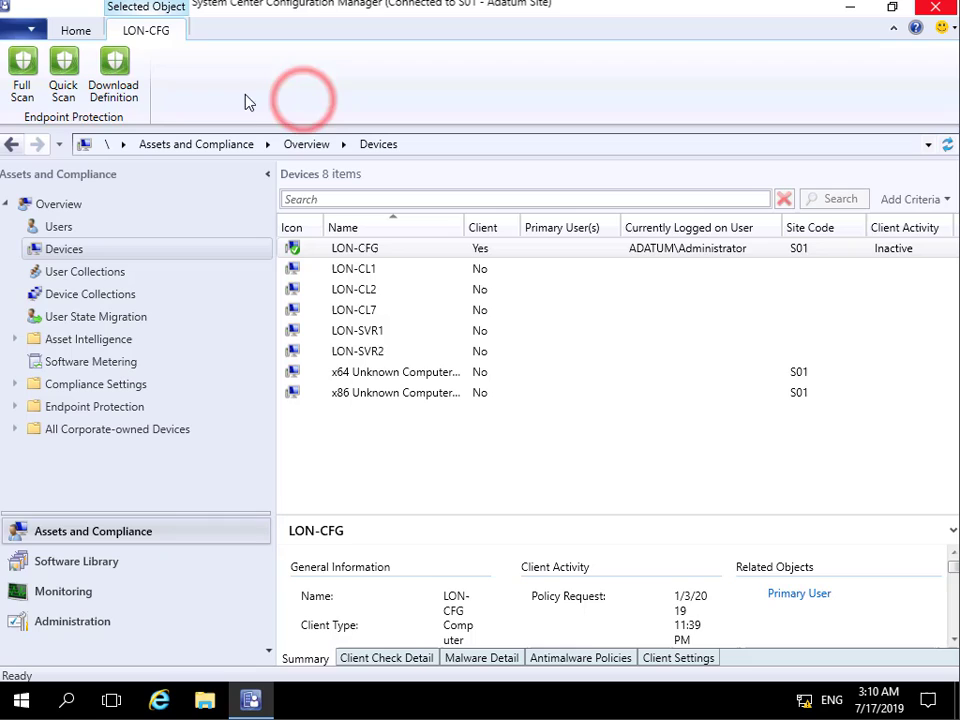
click(76, 30)
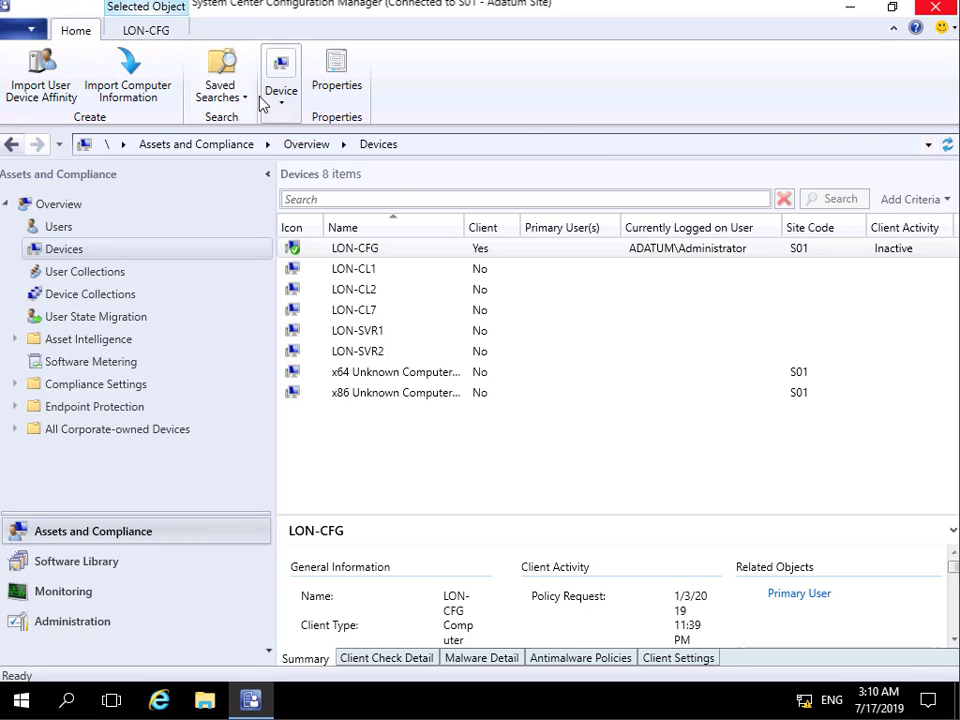
click(146, 30)
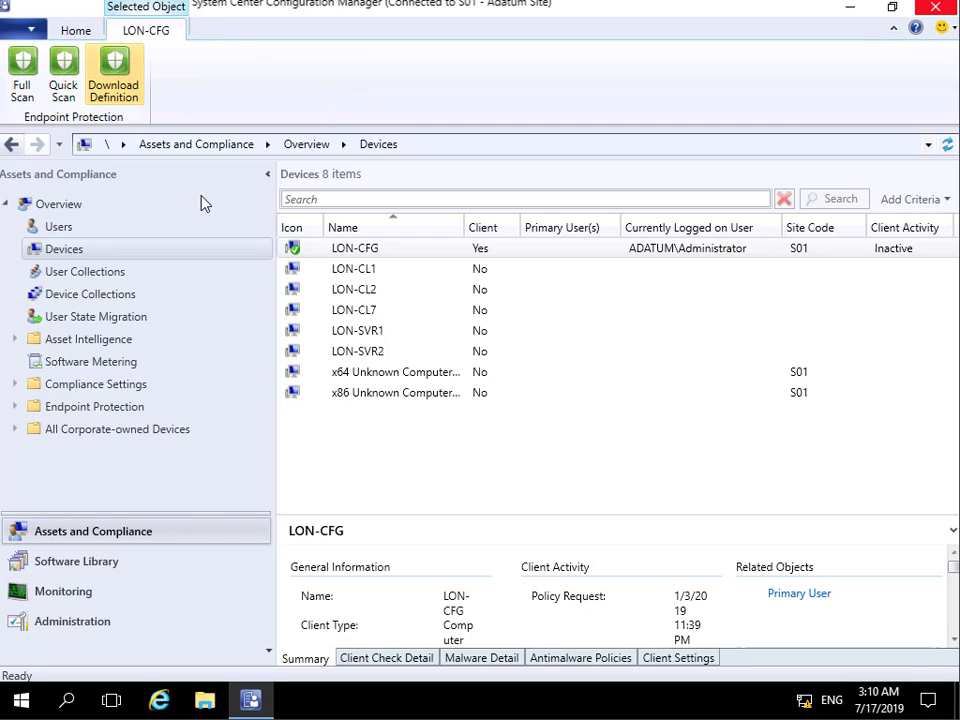
click(366, 250)
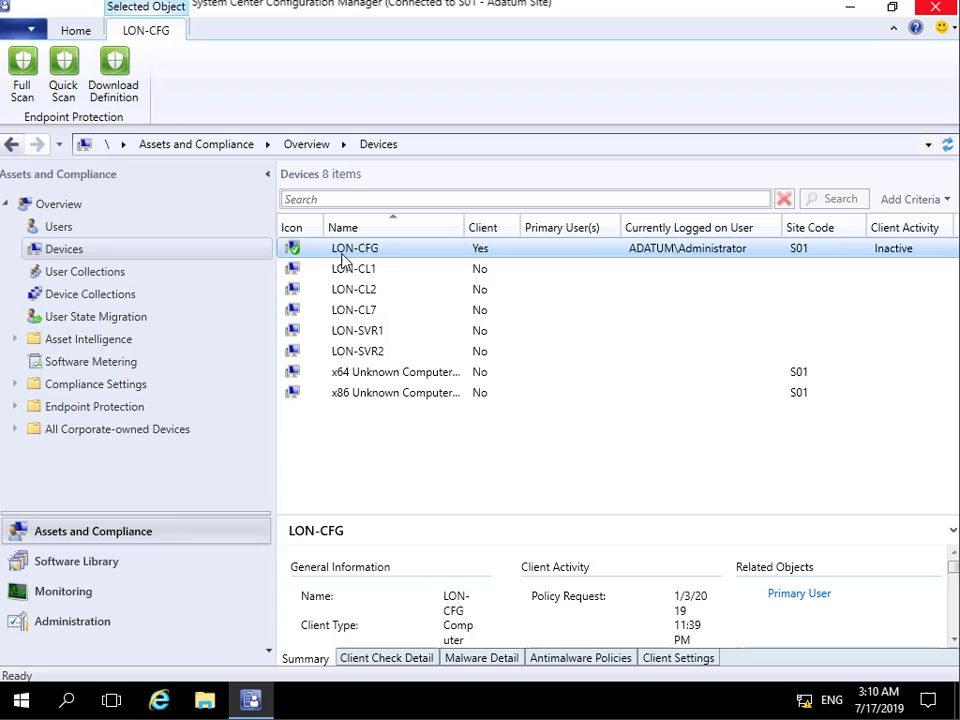